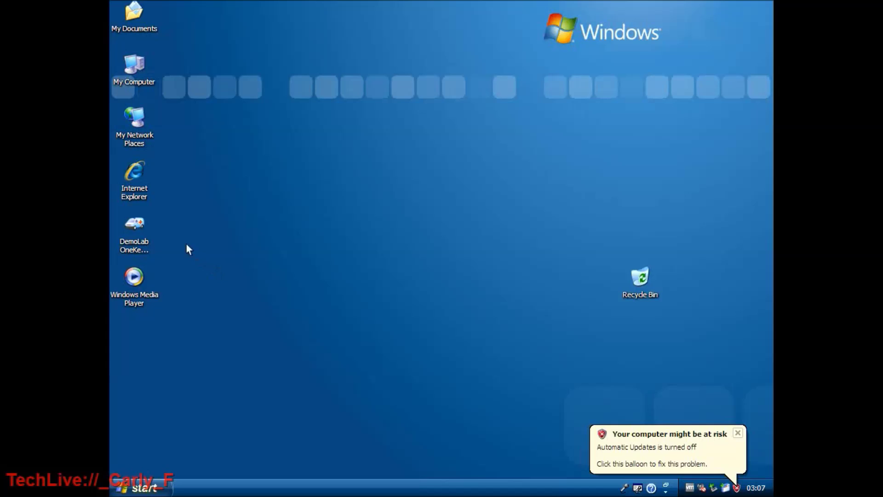
Launch the DemoLab OneKey Recovery tool from its desktop icon
double_click(133, 245)
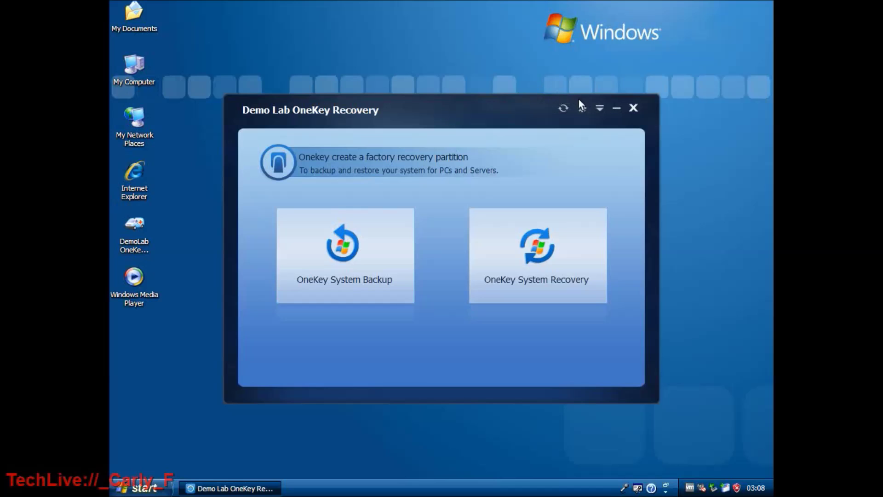
click(600, 109)
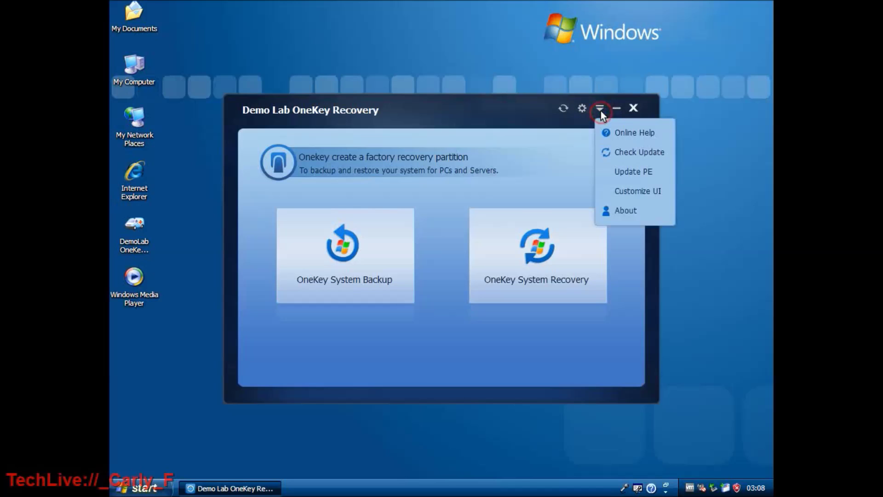
click(638, 214)
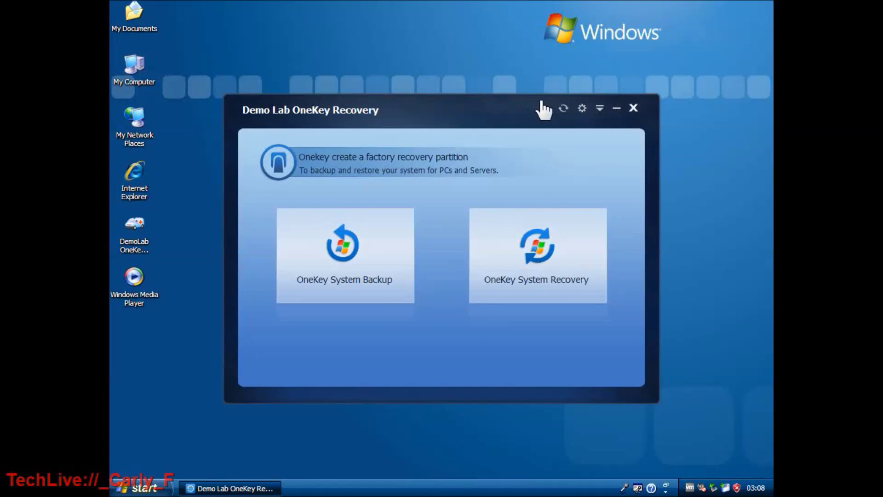
click(600, 109)
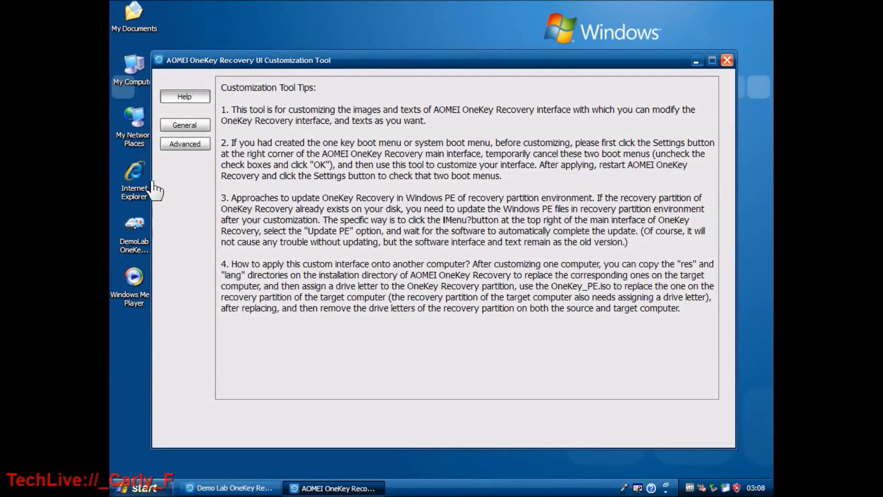
View the General text settings, then the Advanced image customization page
click(195, 124)
click(193, 120)
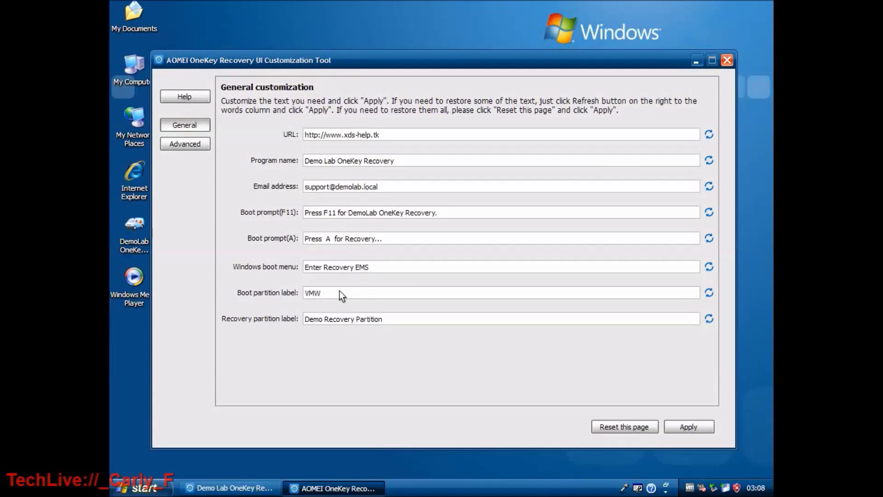
click(193, 146)
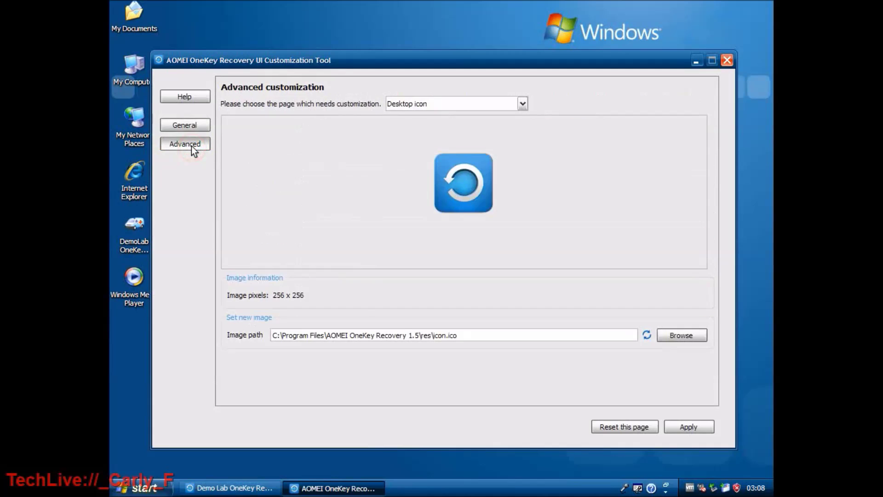
click(443, 102)
Preview the Launch interface and background images, then close the Customization Tool
click(454, 133)
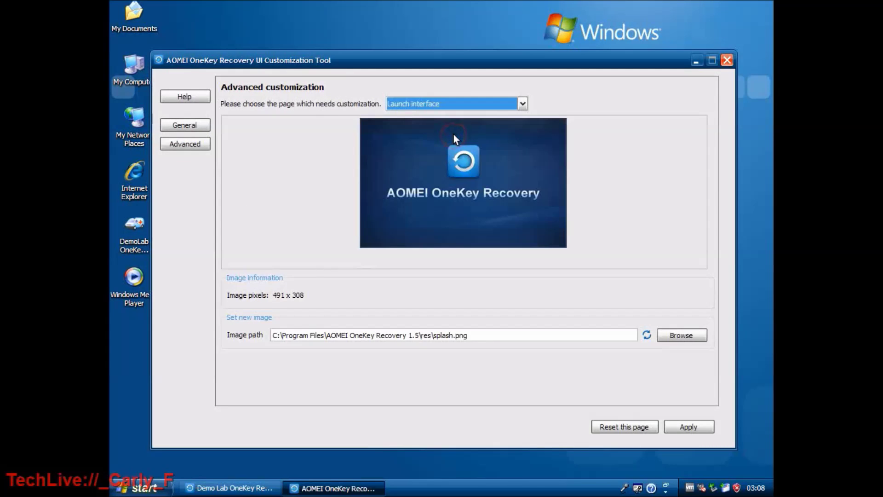
key(Down)
key(Down)
key(Down)
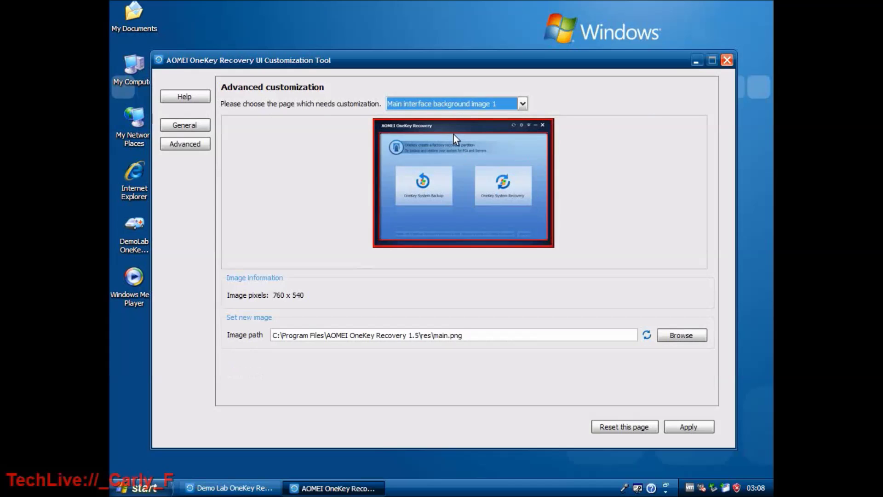
key(Down)
key(Down)
key(Down)
key(Down)
key(Down)
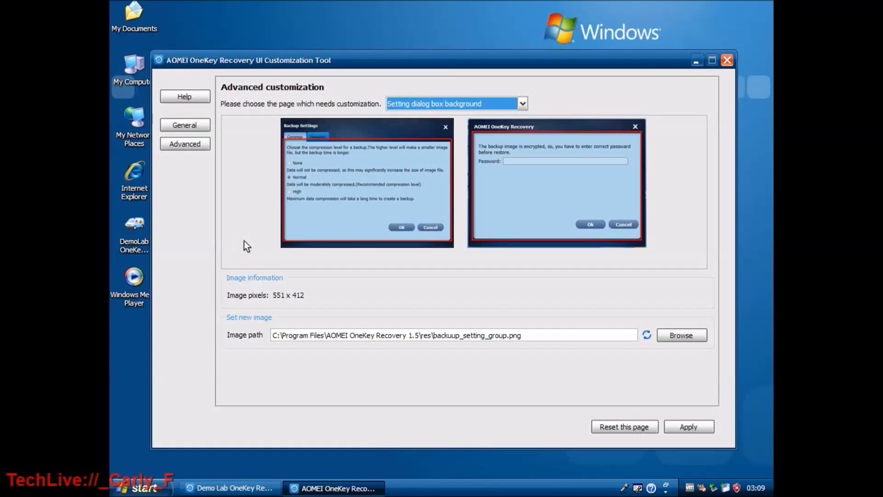
key(alt+F4)
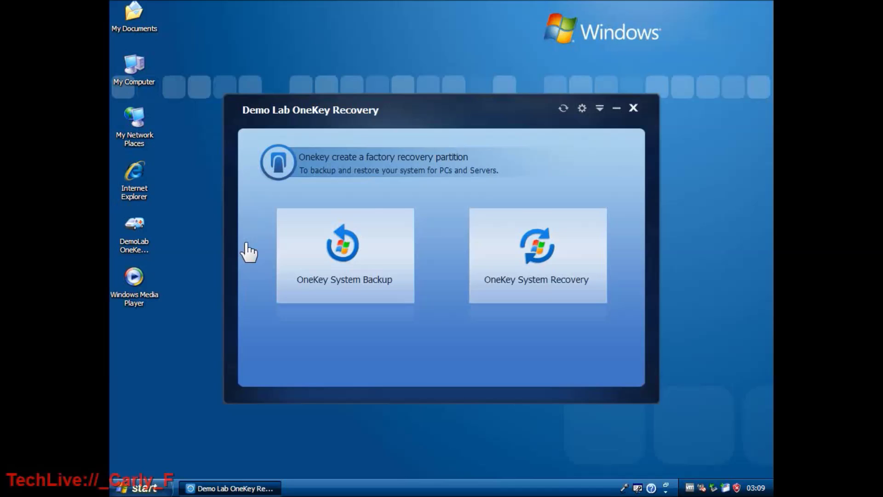
mouse_move(766, 8)
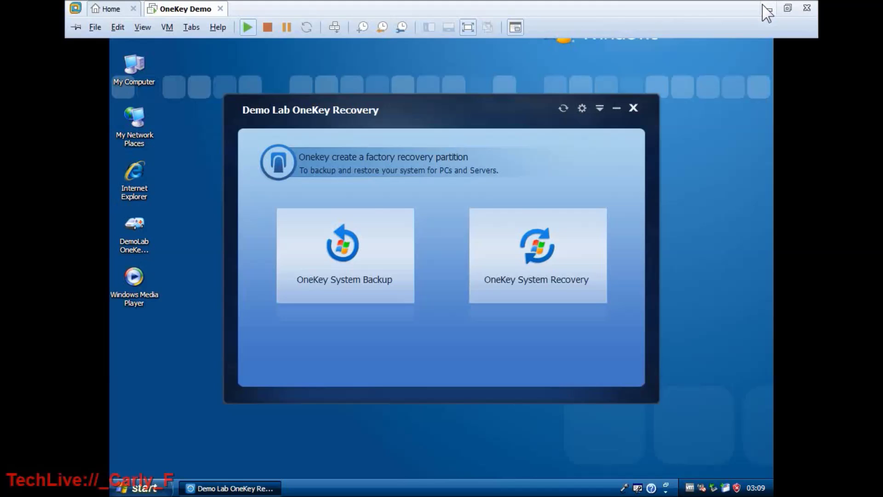
click(765, 8)
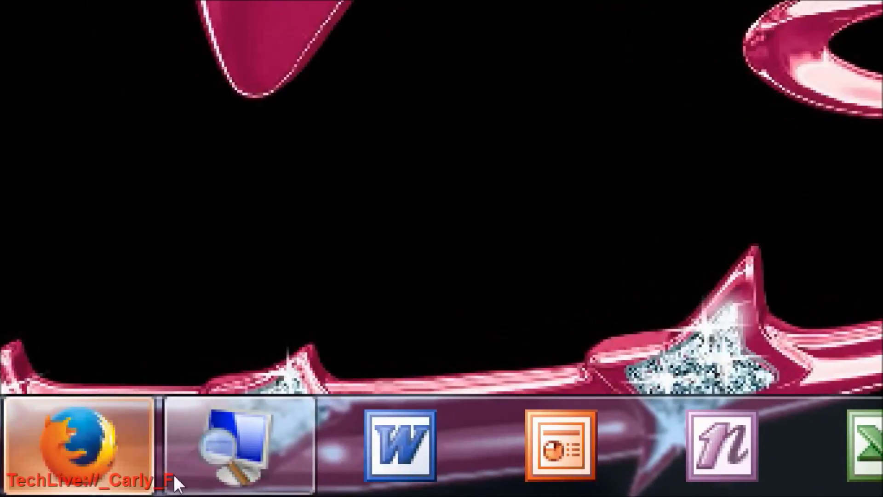
mouse_move(79, 444)
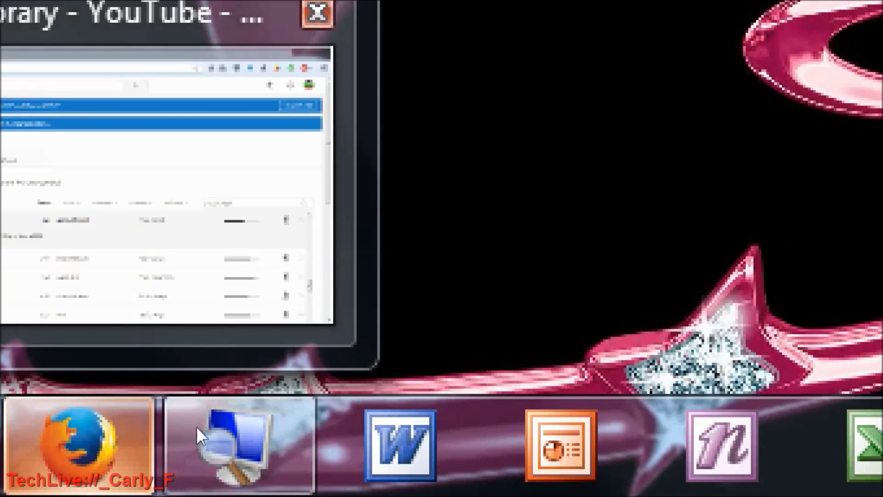
Bring Firefox forward and clear the YouTube audio library address
click(176, 474)
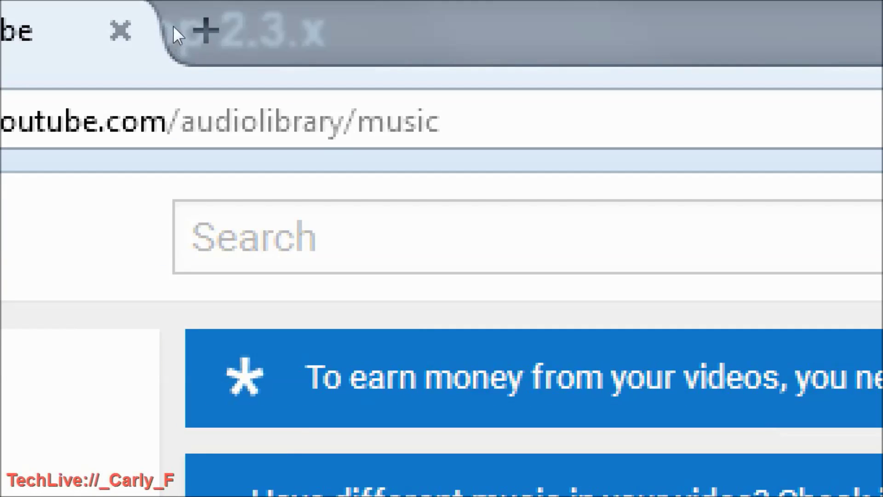
key(ctrl+l)
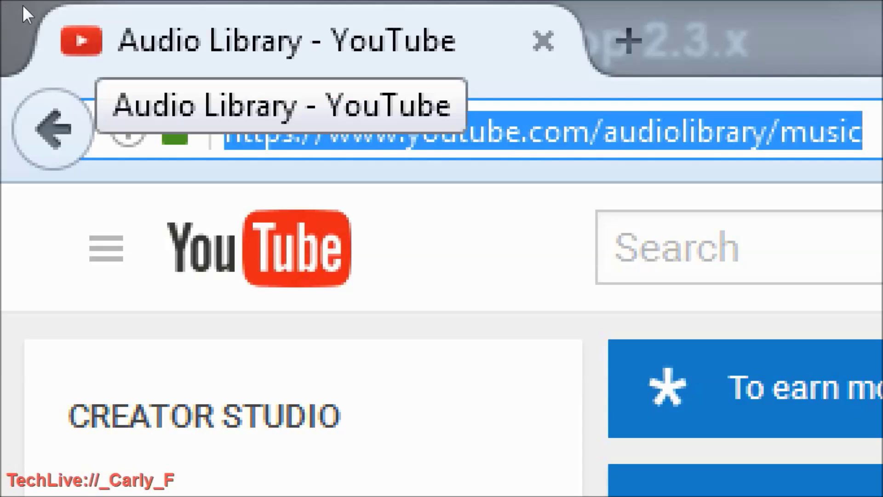
key(BackSpace)
text(b)
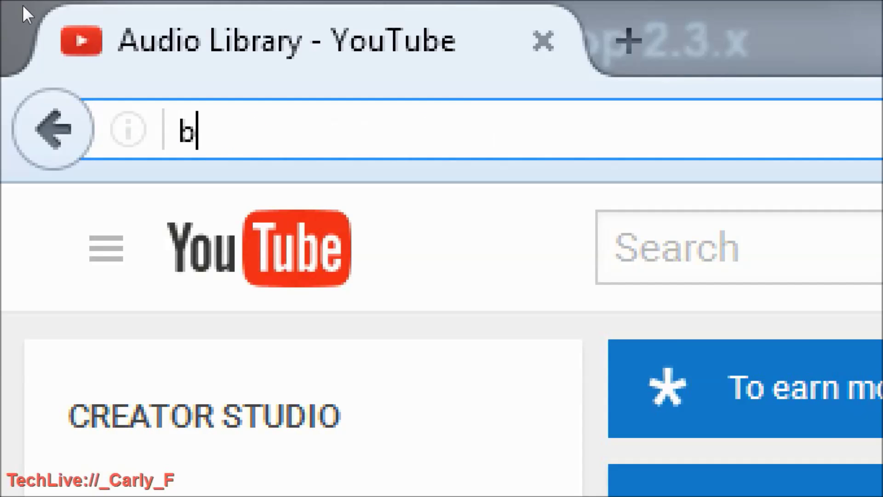
text(ackup-utility.com)
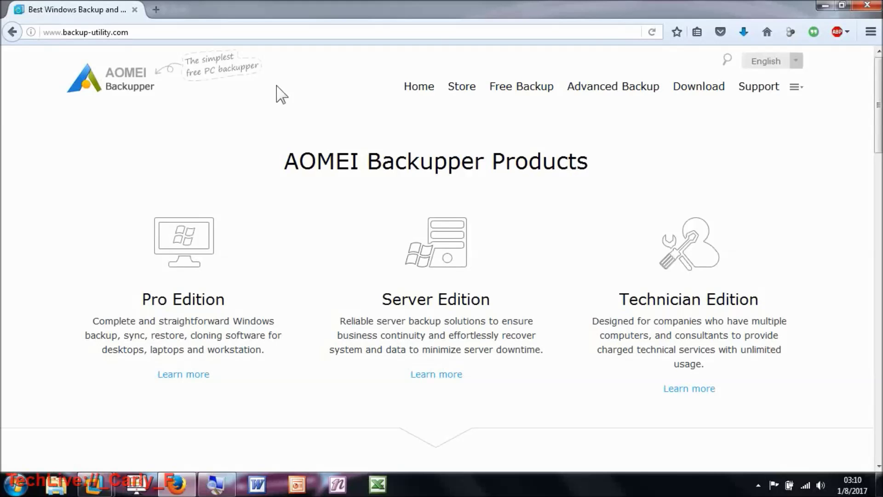
scroll(280, 93, down, 2)
scroll(280, 92, down, 2)
scroll(280, 93, down, 2)
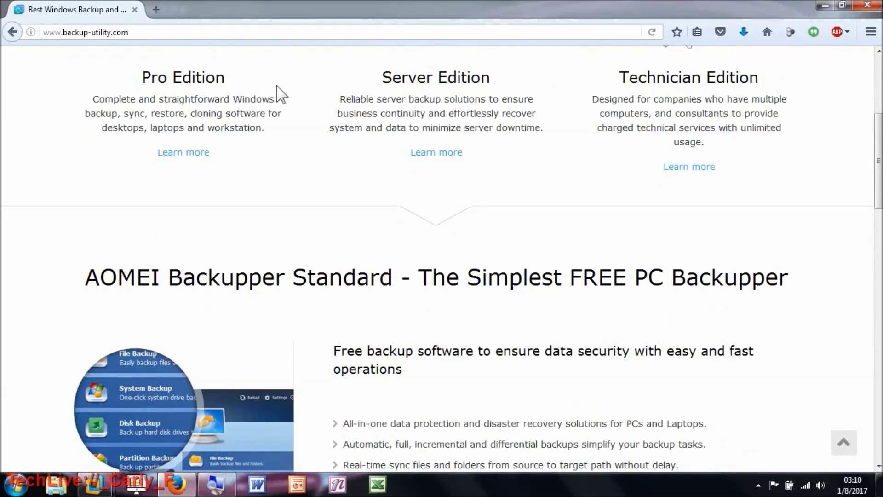
scroll(279, 94, up, 2)
scroll(279, 93, up, 3)
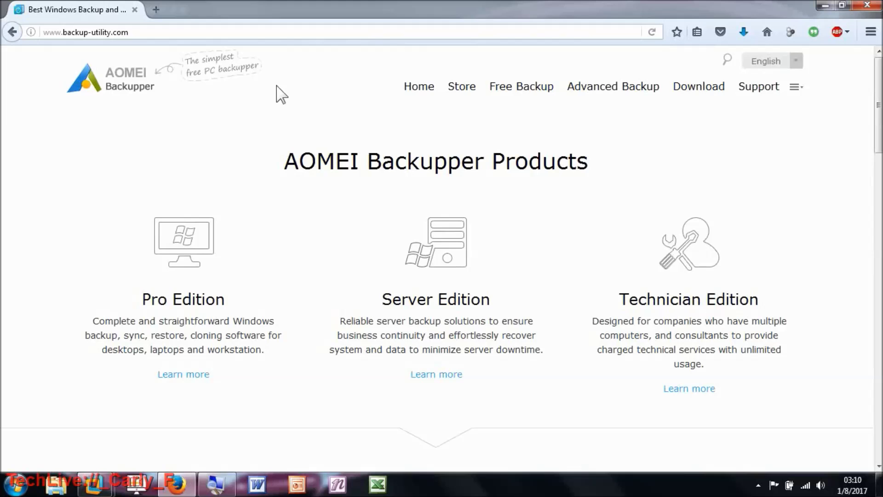
Minimise Firefox to reveal the Winx Club desktop
key(super+d)
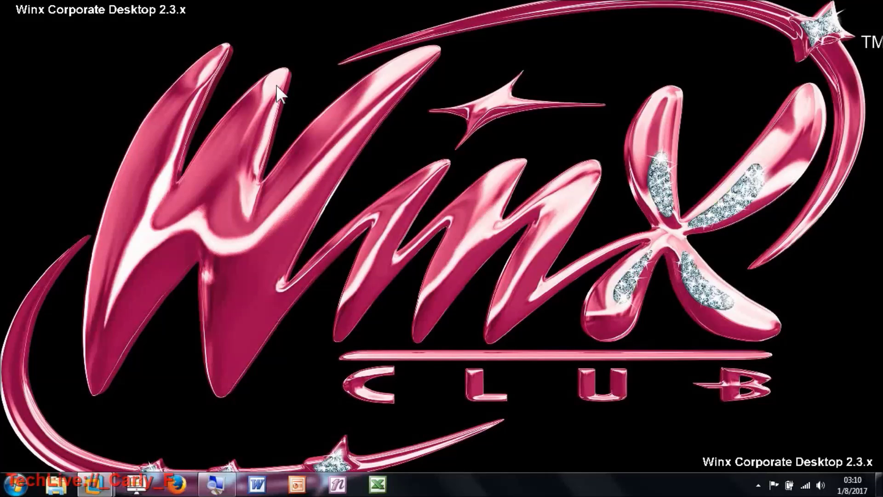
Alt+Tab over to the VMware window running the OneKey Recovery VM
key(alt+Tab)
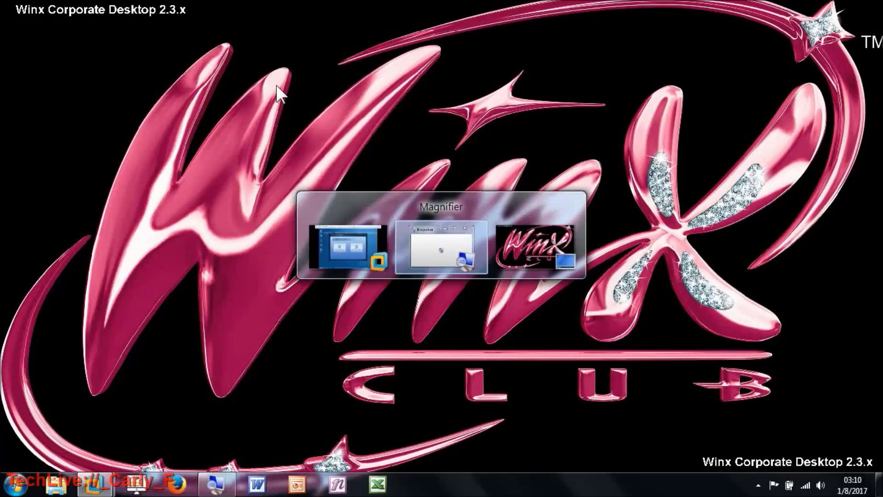
key(Tab)
key(Tab)
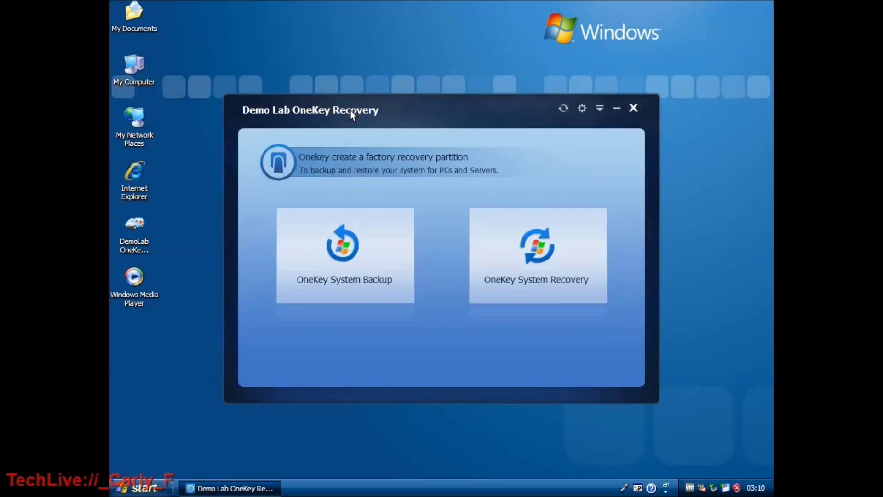
Restart the Windows XP virtual machine via the Start menu's Shut Down options
key(super)
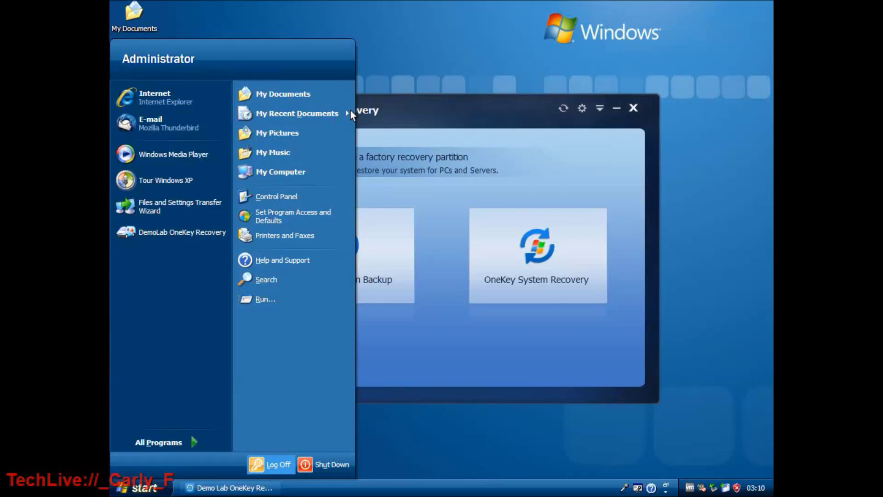
key(Escape)
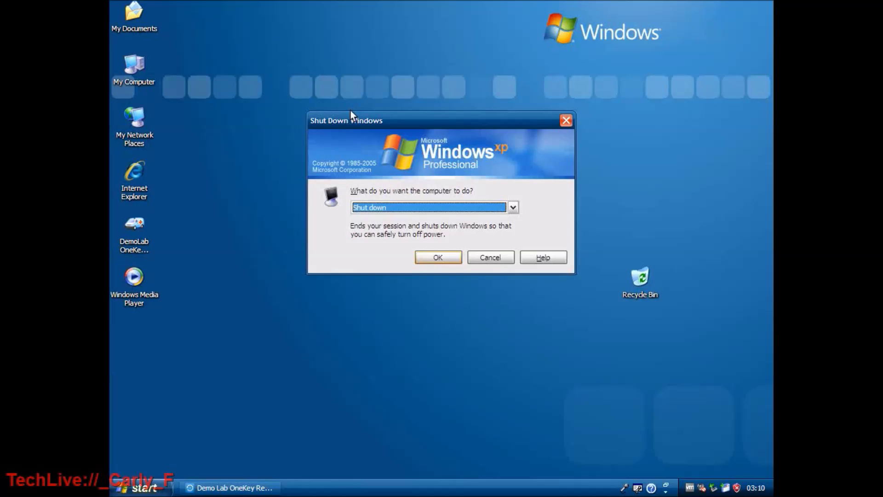
key(Down)
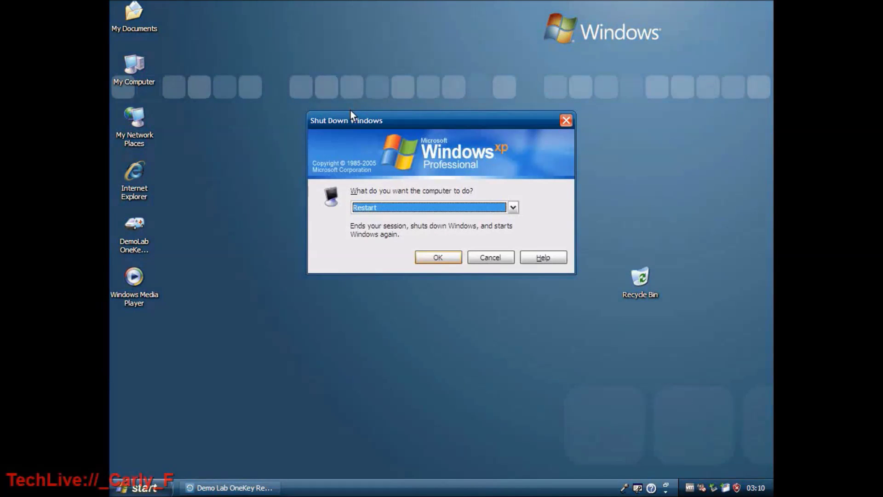
key(Escape)
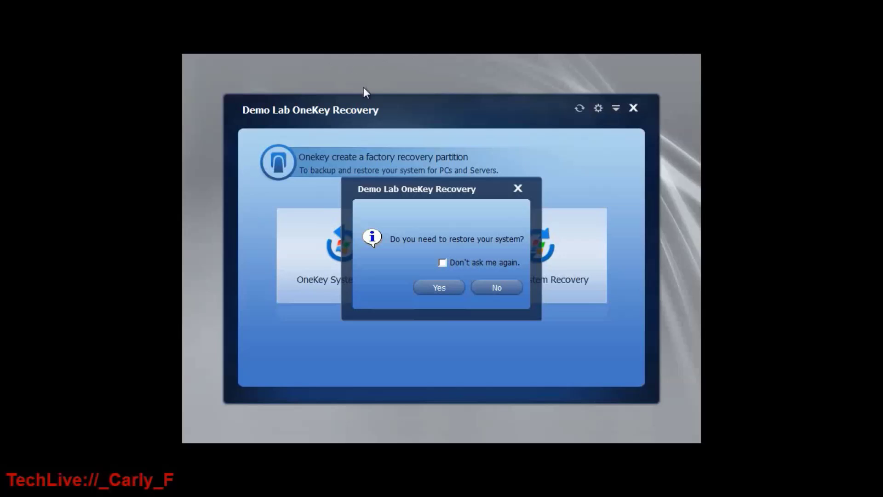
Close the OneKey Recovery restore prompt without restoring the system
click(517, 188)
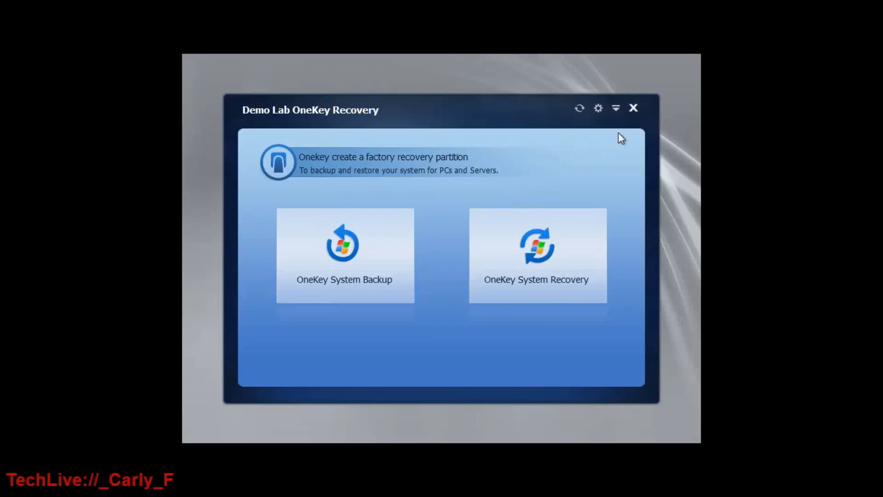